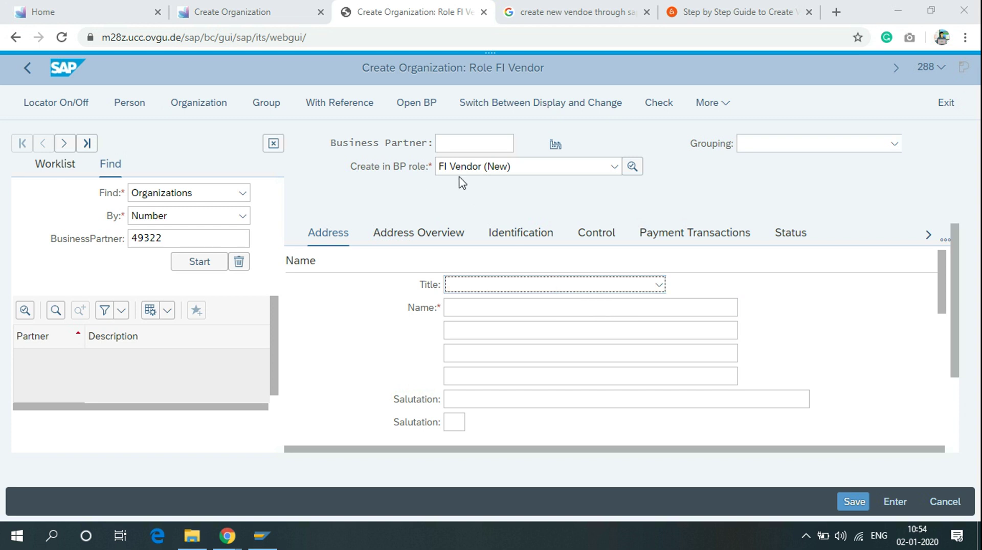
# Step: Keep the FI Vendor (New) role and set title Company and name 'Automobile supplier'
pyautogui.click(570, 166)
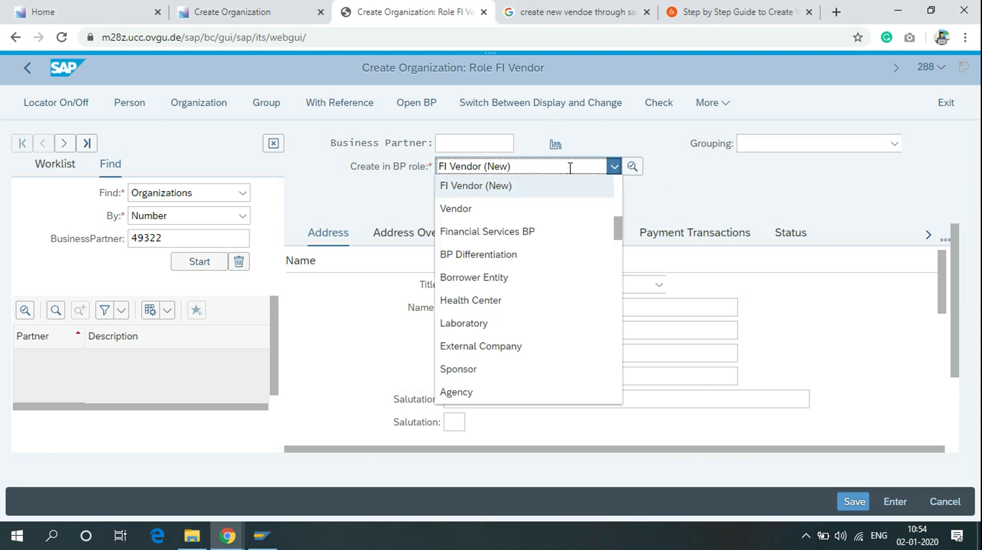
pyautogui.click(561, 194)
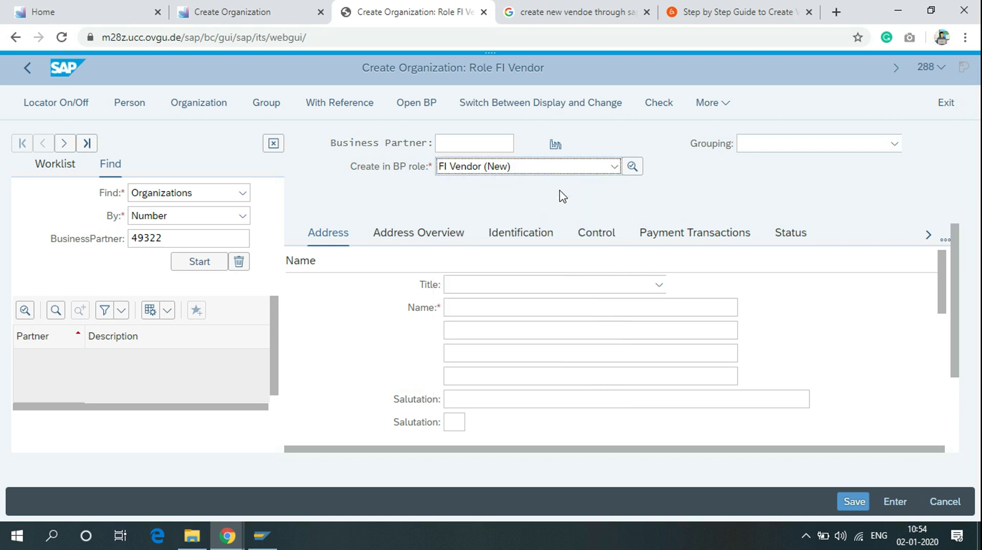
pyautogui.click(530, 285)
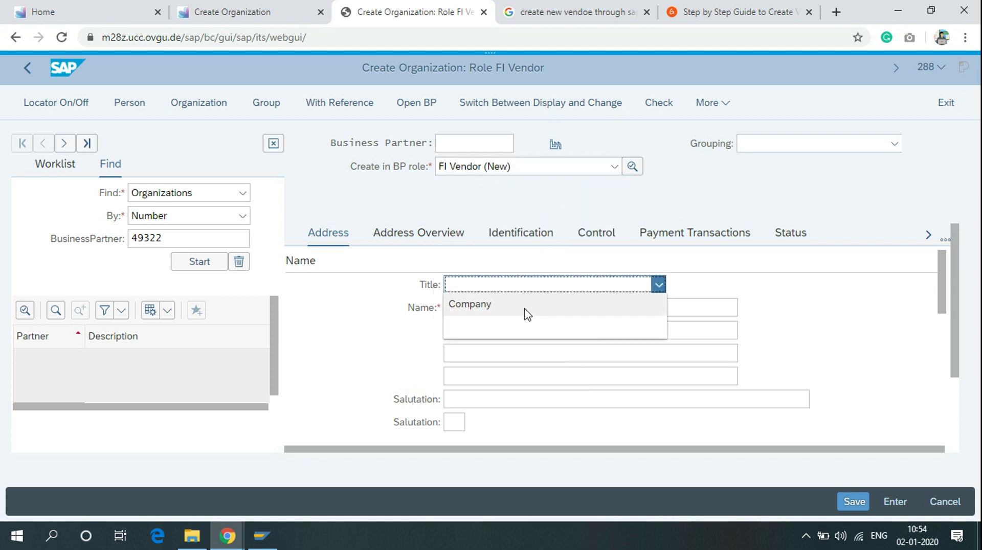
pyautogui.click(527, 313)
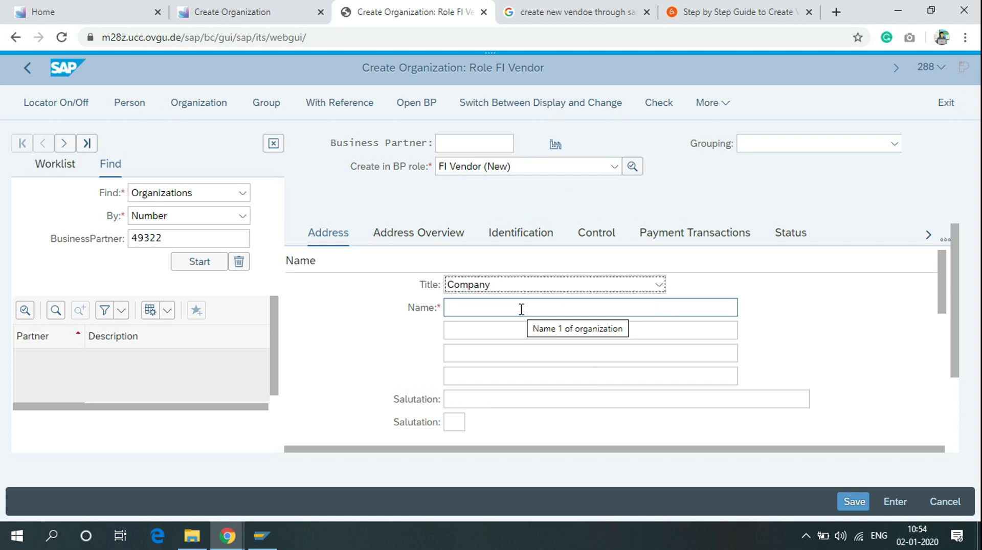
pyautogui.click(521, 309)
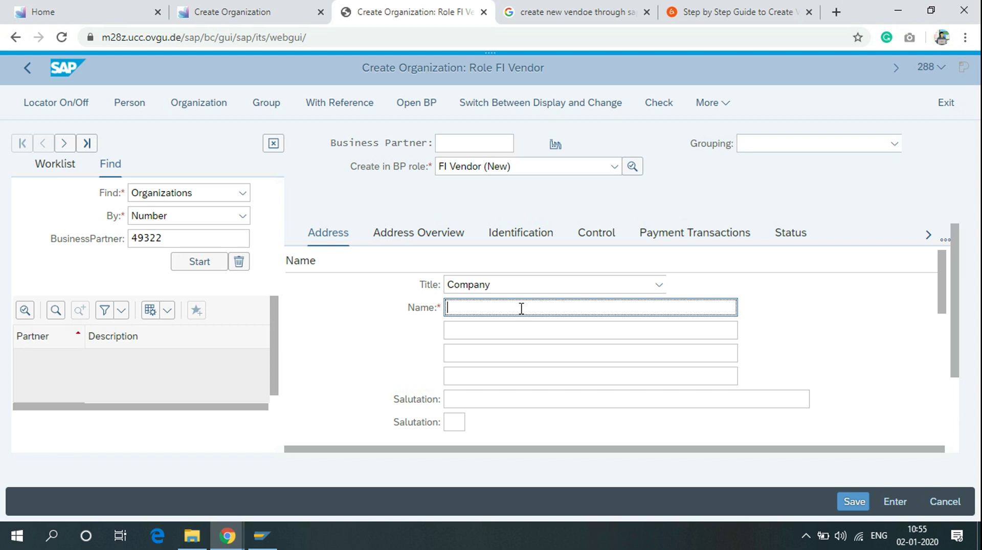
pyautogui.write('Automobile supplier')
pyautogui.click(618, 373)
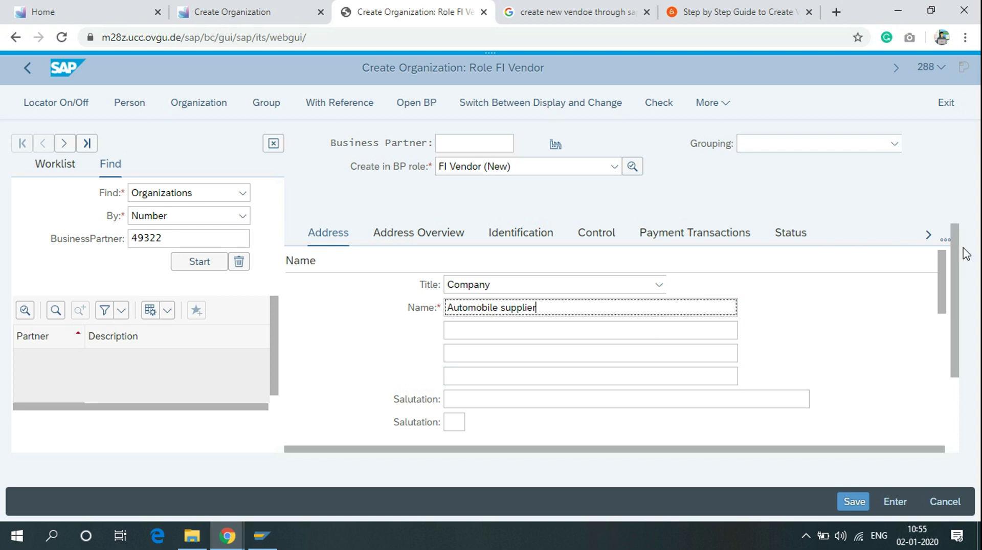
pyautogui.moveTo(939, 285); pyautogui.dragTo(943, 333)
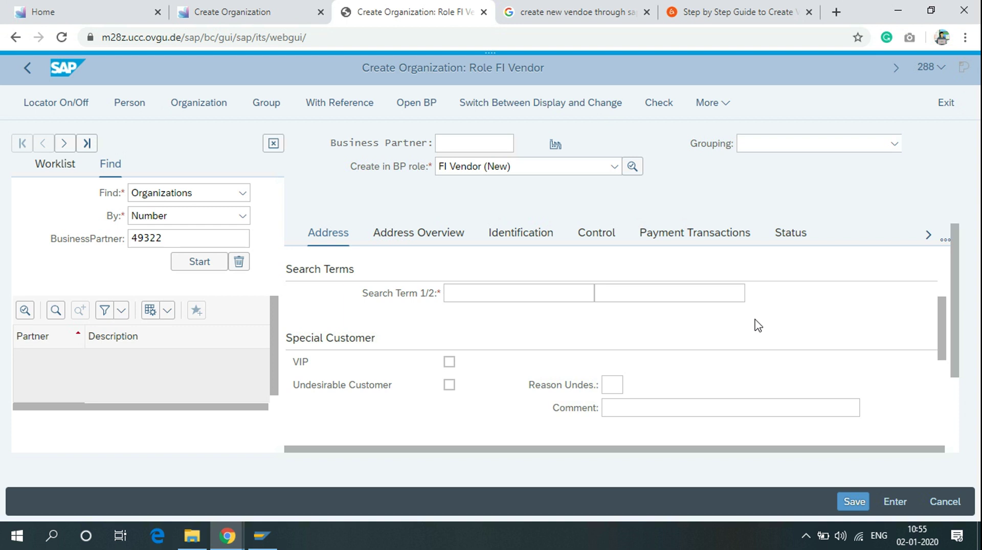
# Step: Enter 226 as Search Term 1 and scroll toward the Standard Address fields
pyautogui.click(548, 293)
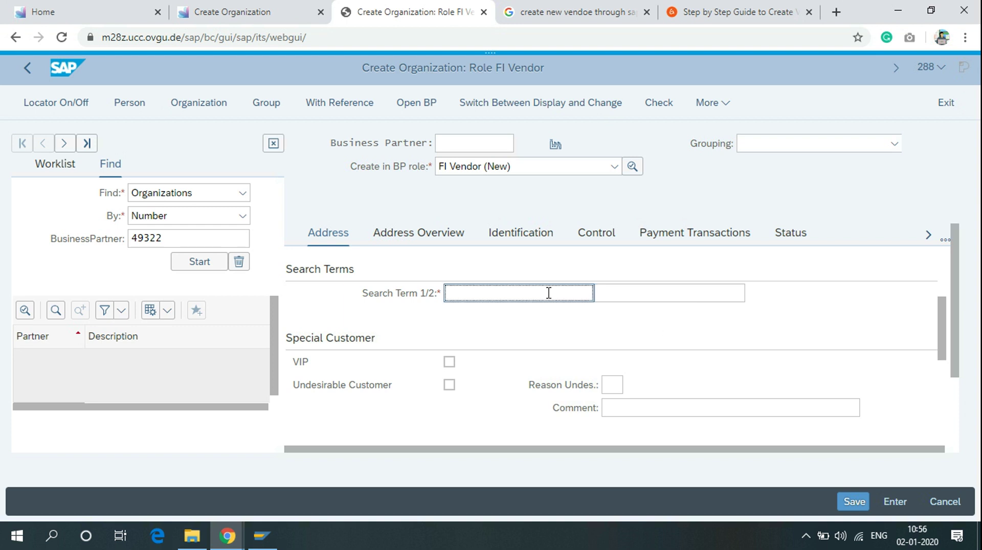
pyautogui.write('226')
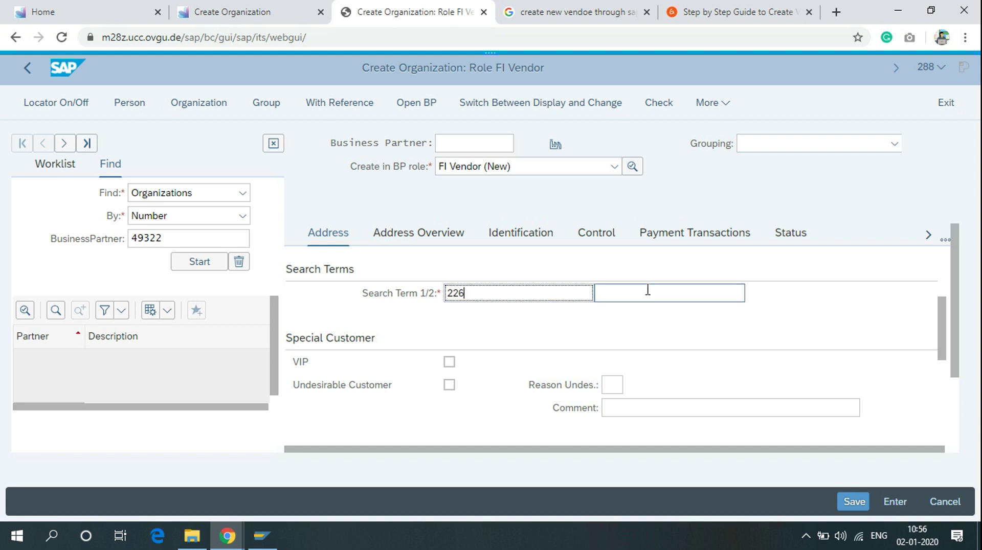
pyautogui.click(945, 321)
pyautogui.moveTo(945, 321); pyautogui.dragTo(946, 368)
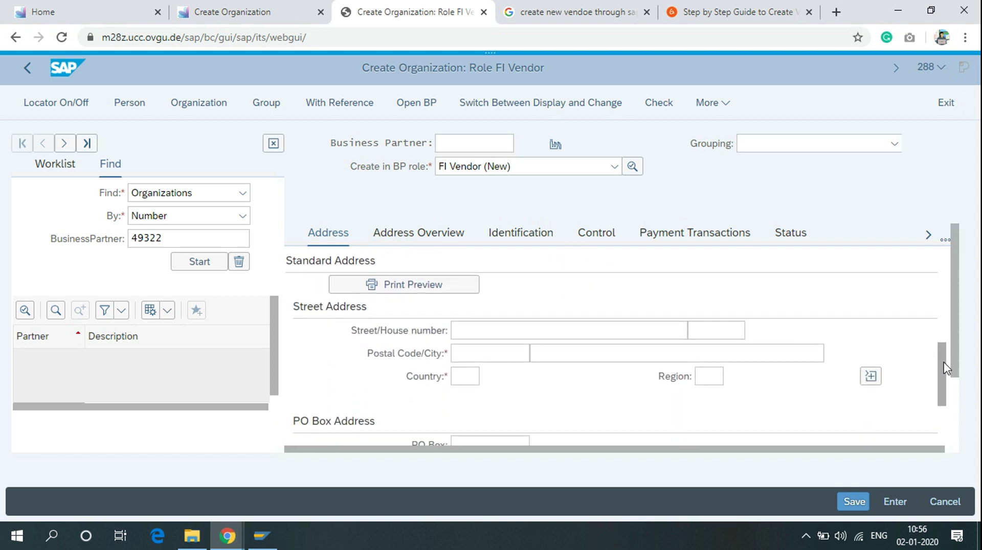
# Step: Enter the street, house number, postal code, country and region, then attempt to save
pyautogui.click(548, 358)
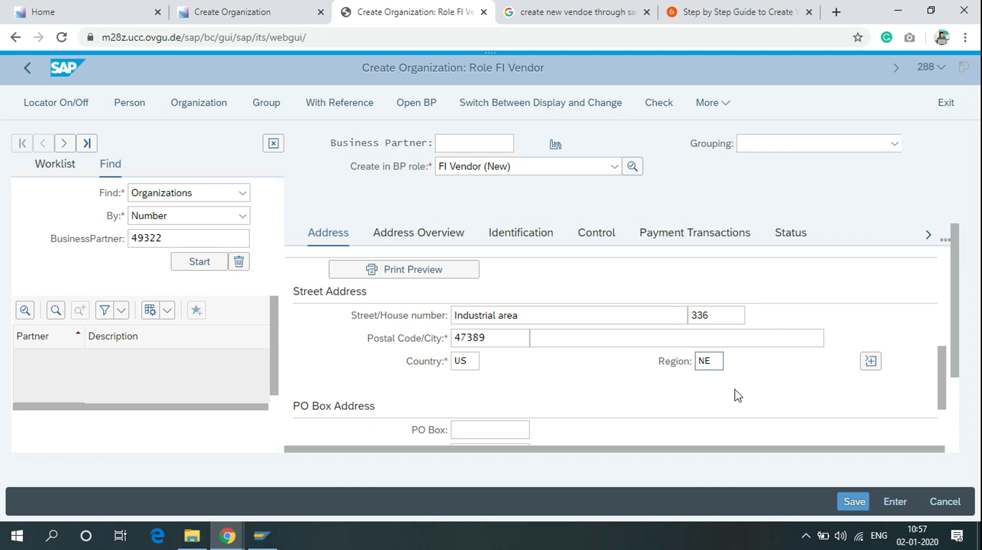
pyautogui.click(852, 508)
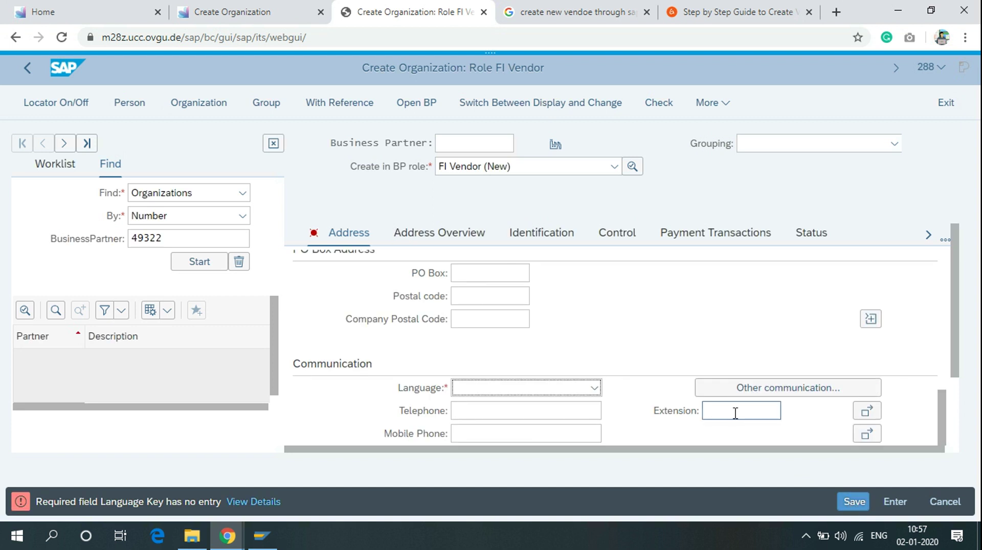
pyautogui.scroll(-2, 591, 323)
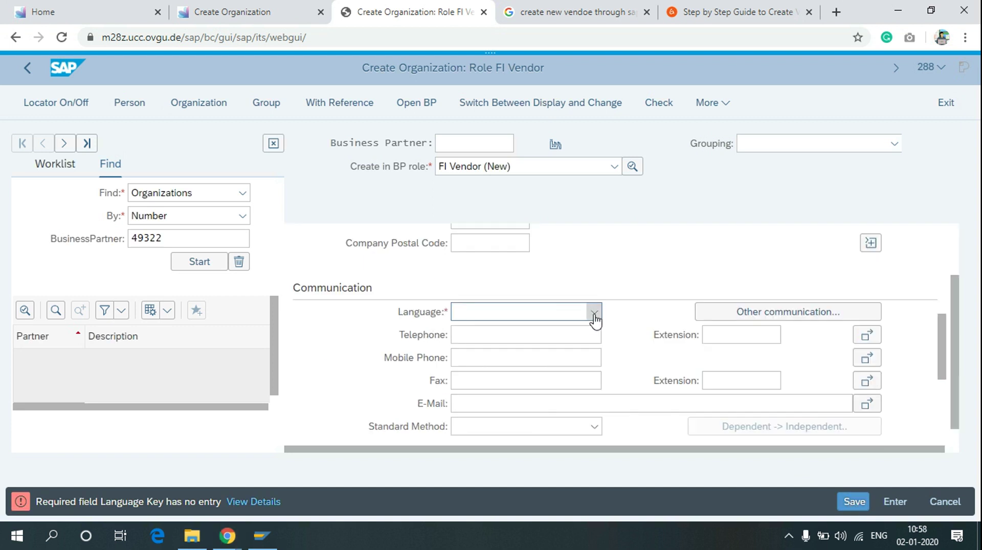
# Step: Choose English as the communication language and save the vendor again
pyautogui.click(592, 318)
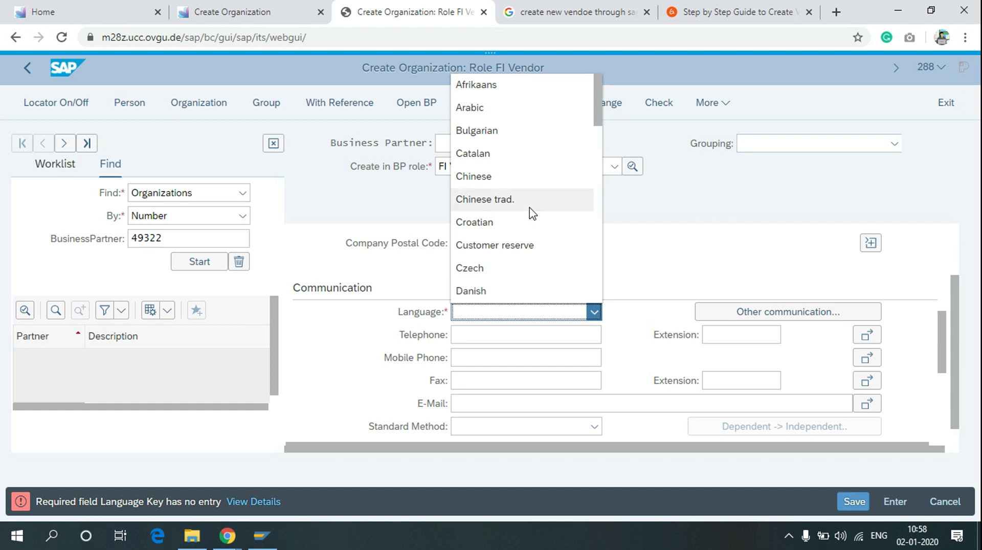
pyautogui.press('e')
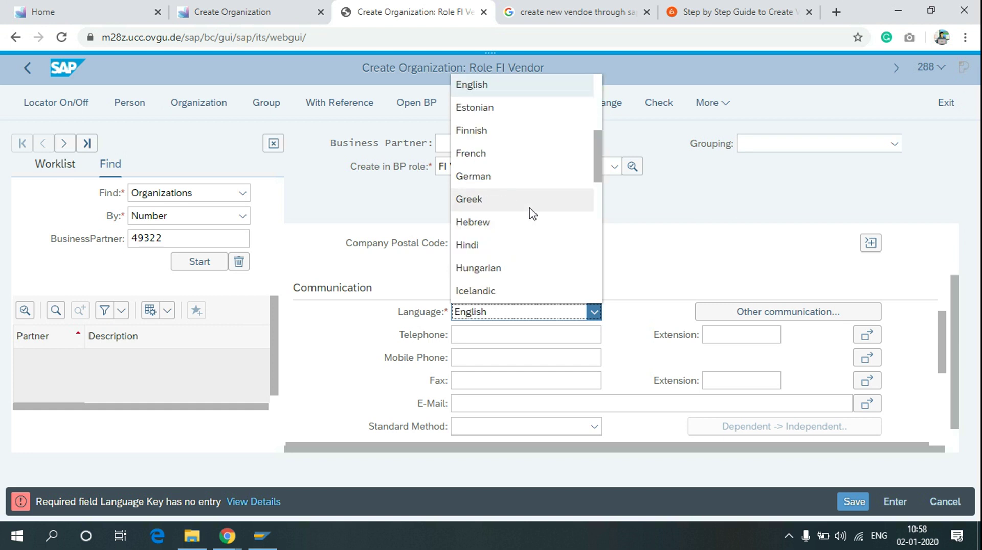
pyautogui.click(863, 506)
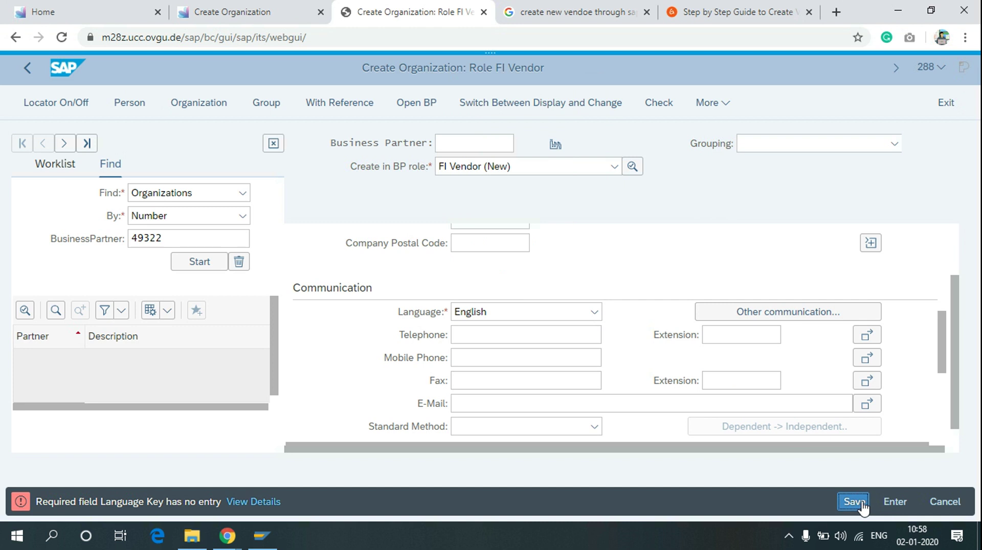
pyautogui.click(862, 507)
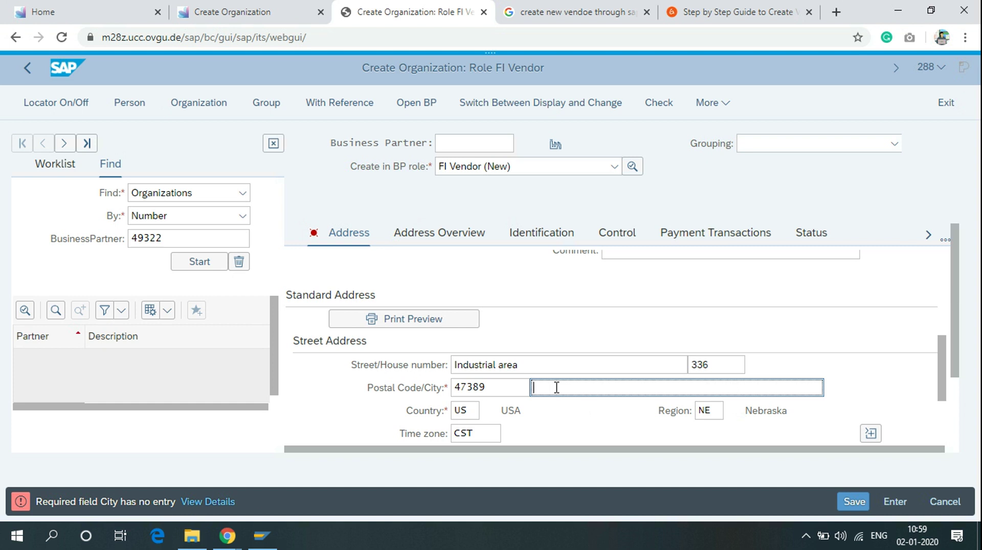
# Step: Enter London as the city and save to create the business partner
pyautogui.write('London')
pyautogui.click(866, 503)
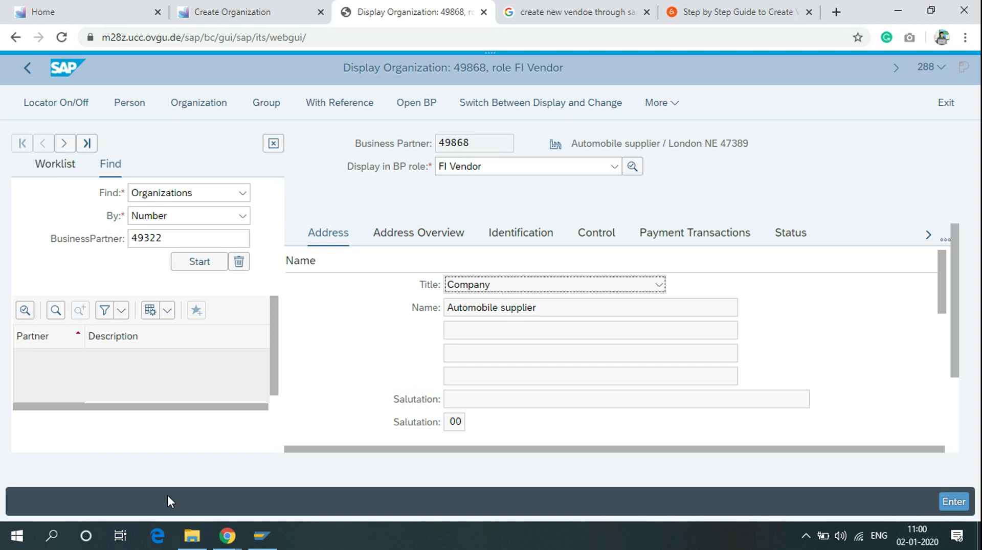
# Step: Show the Vendor: Tax Data tab and bring the Tax Number field into view
pyautogui.click(466, 233)
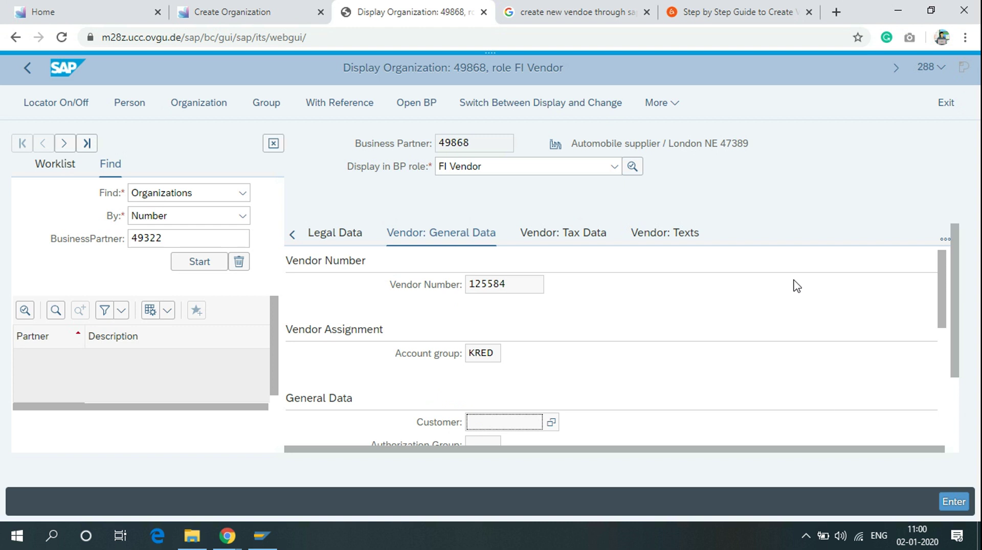
pyautogui.moveTo(943, 268)
pyautogui.mouseDown()
pyautogui.moveTo(944, 323)
pyautogui.moveTo(944, 260)
pyautogui.mouseUp()
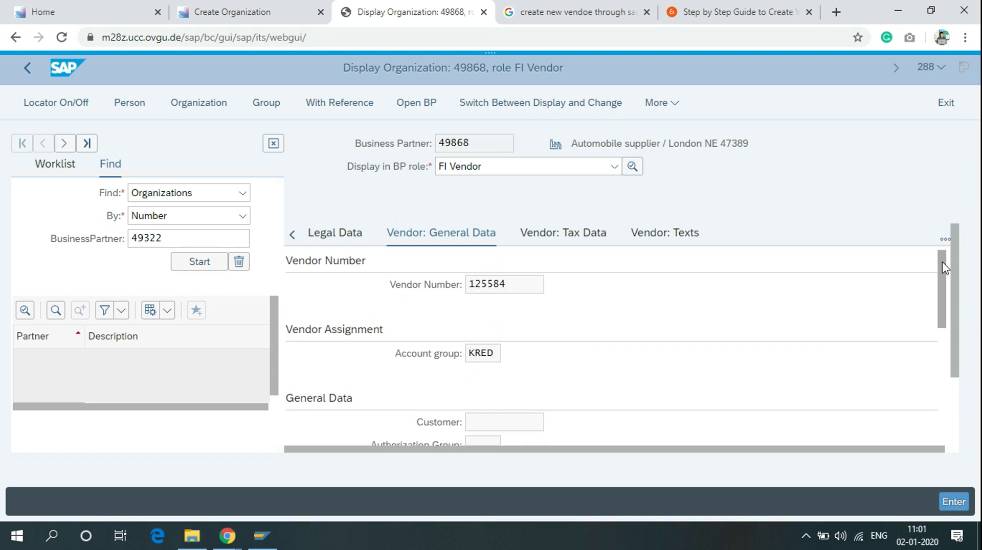
pyautogui.click(578, 236)
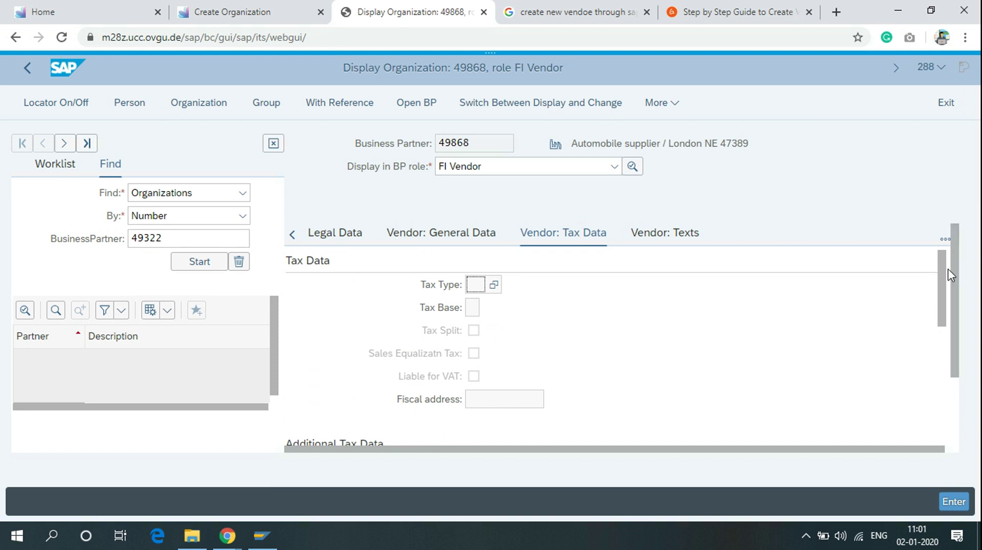
pyautogui.moveTo(944, 278); pyautogui.dragTo(945, 340)
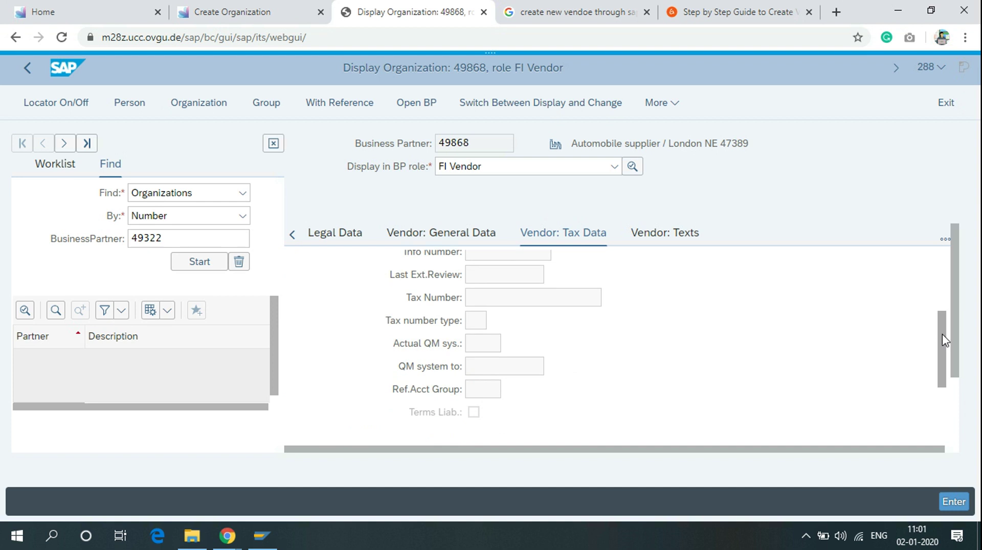
pyautogui.click(499, 299)
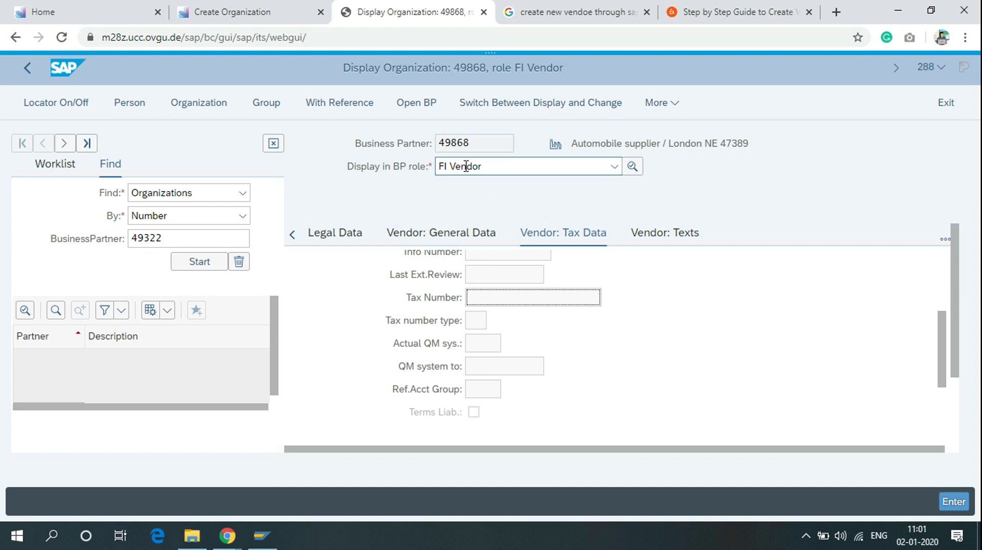
# Step: Switch the business partner to change mode and enter the vendor's tax number
pyautogui.click(488, 107)
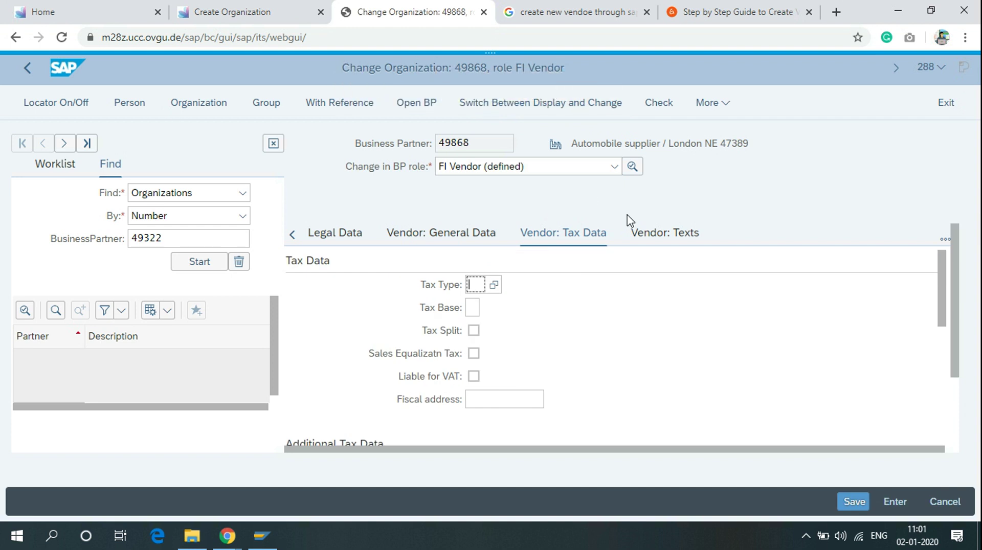
pyautogui.moveTo(944, 279); pyautogui.dragTo(945, 327)
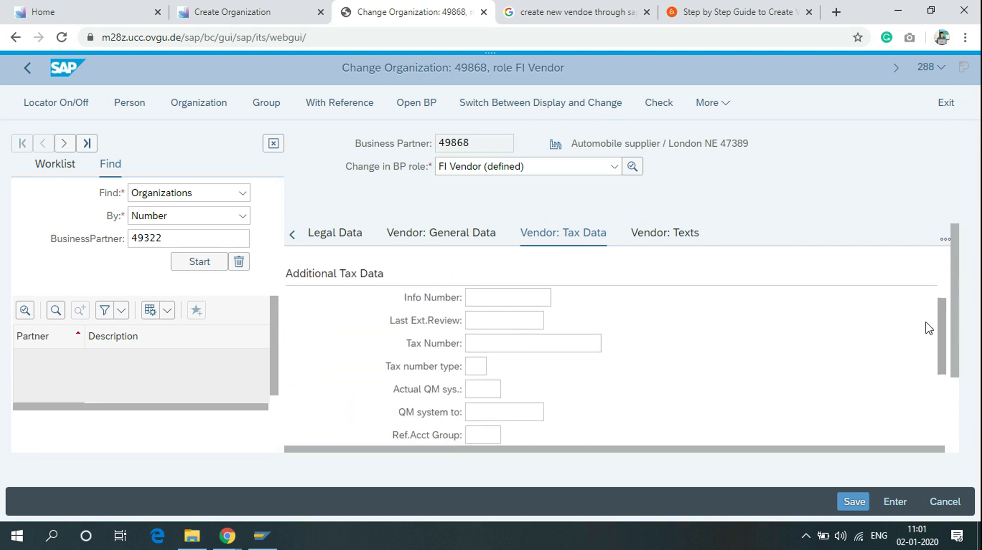
pyautogui.click(526, 349)
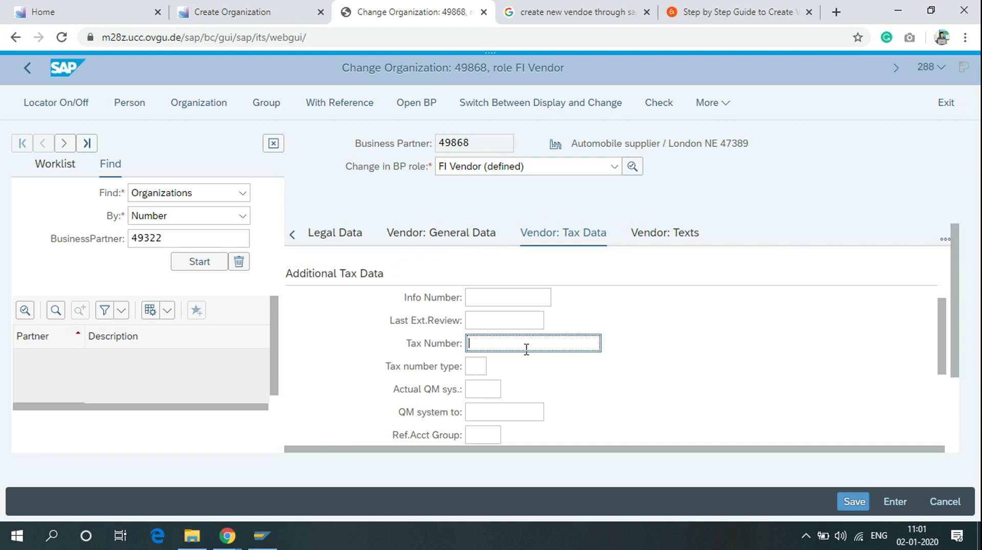
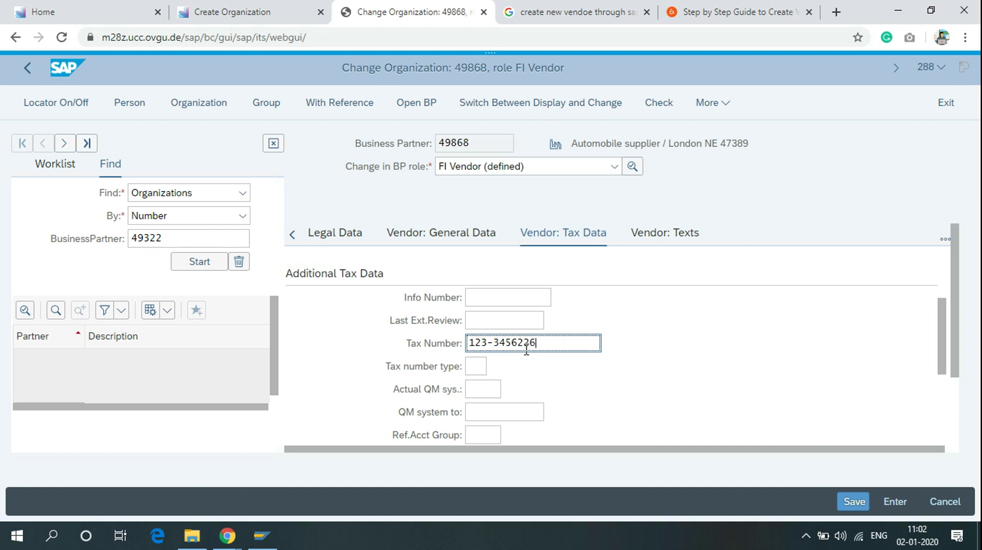